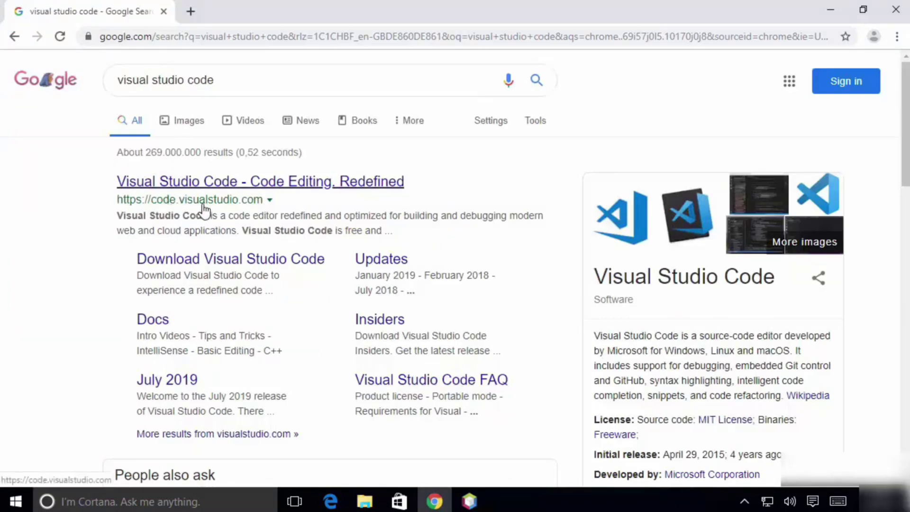
- Download the stable Windows build of Visual Studio Code from its official website and run the installer
left_click(241, 189)
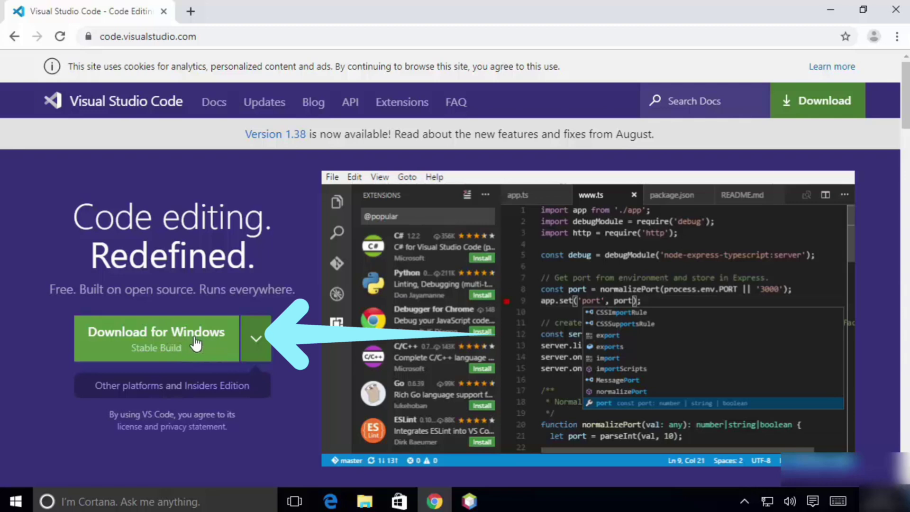
left_click(184, 345)
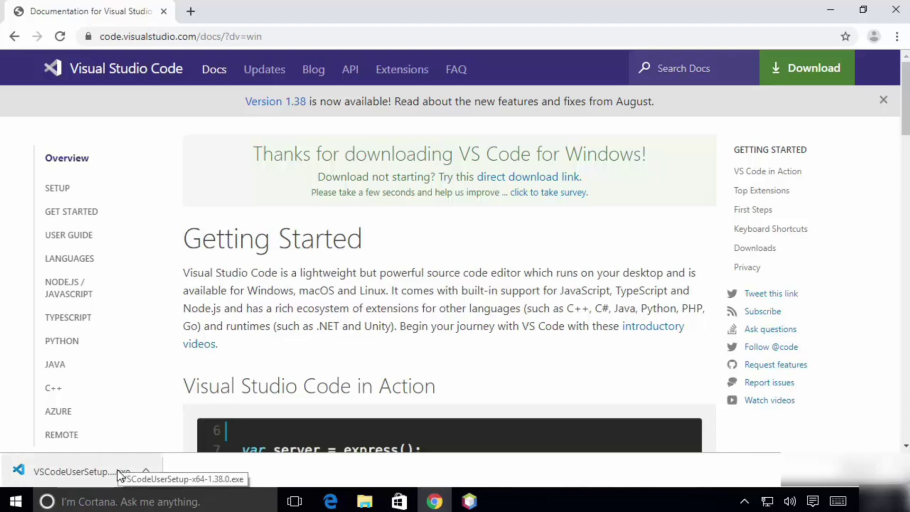
left_click(117, 470)
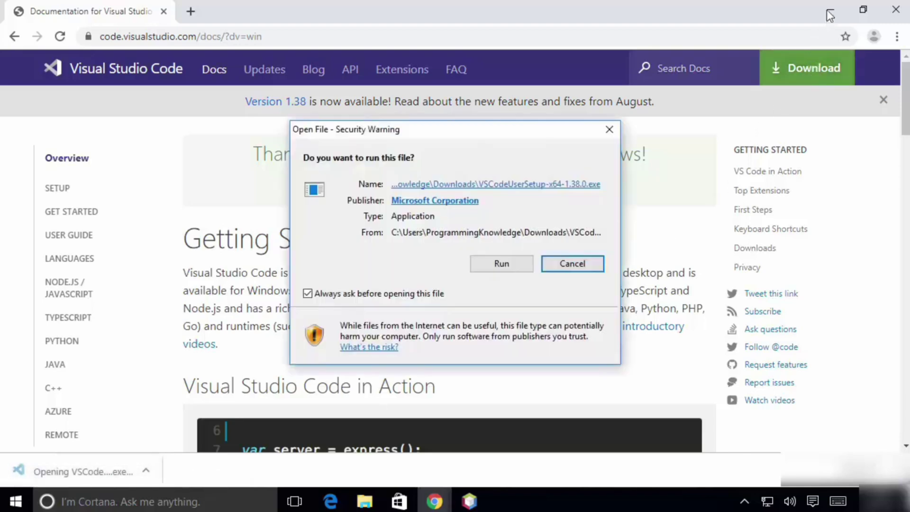
left_click(830, 12)
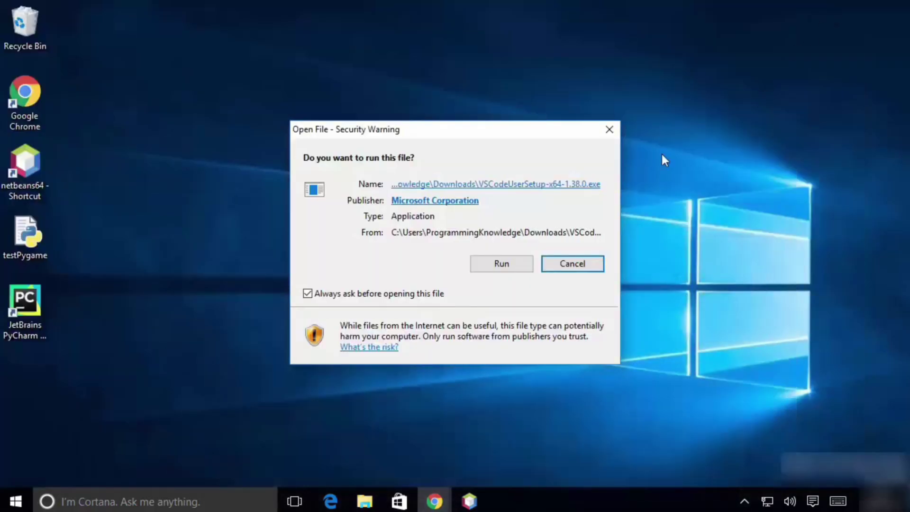
left_click(489, 264)
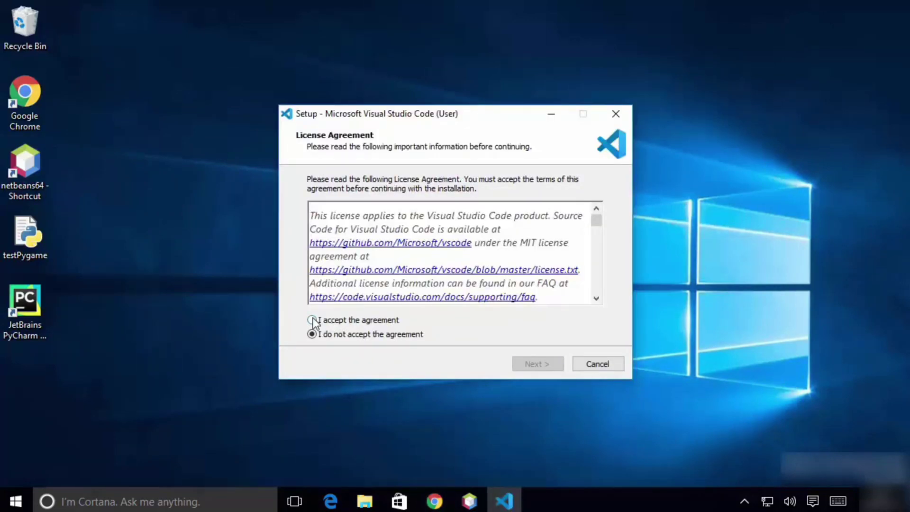
- Accept the license agreement and keep the default destination location and Start Menu folder
left_click(313, 321)
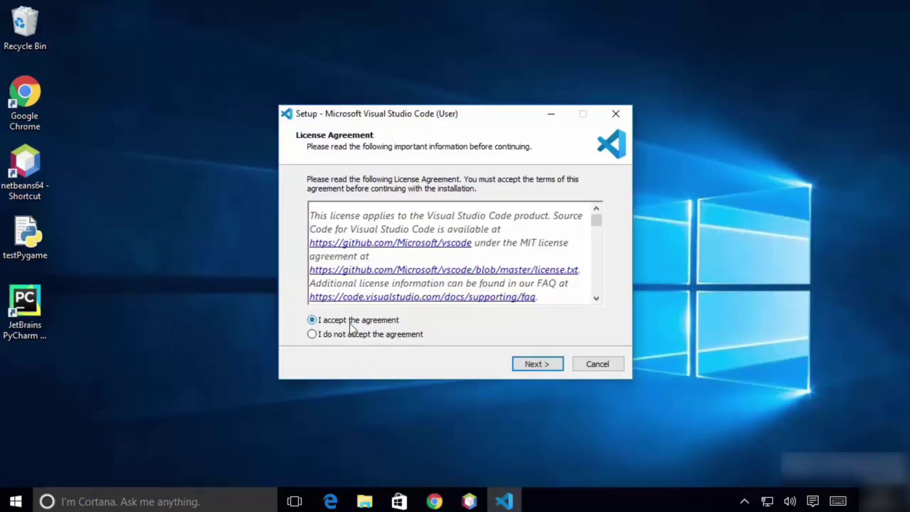
left_click(528, 365)
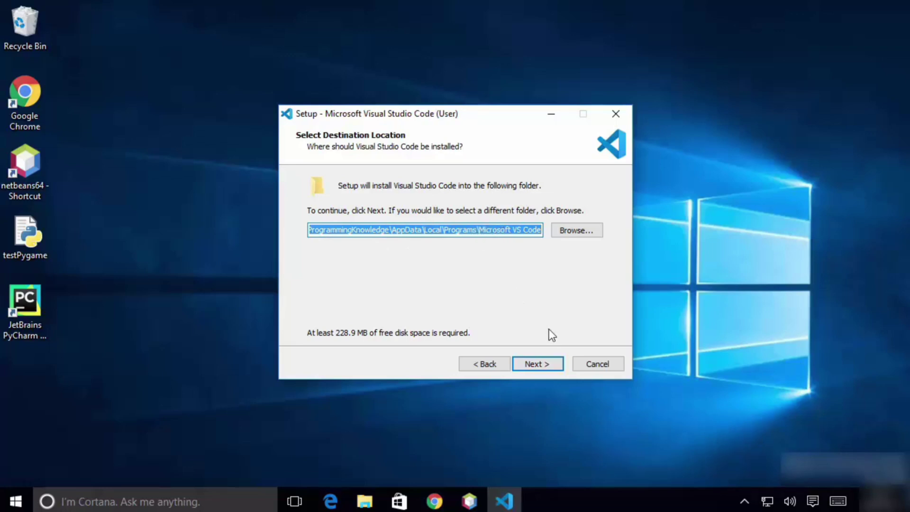
left_click(528, 368)
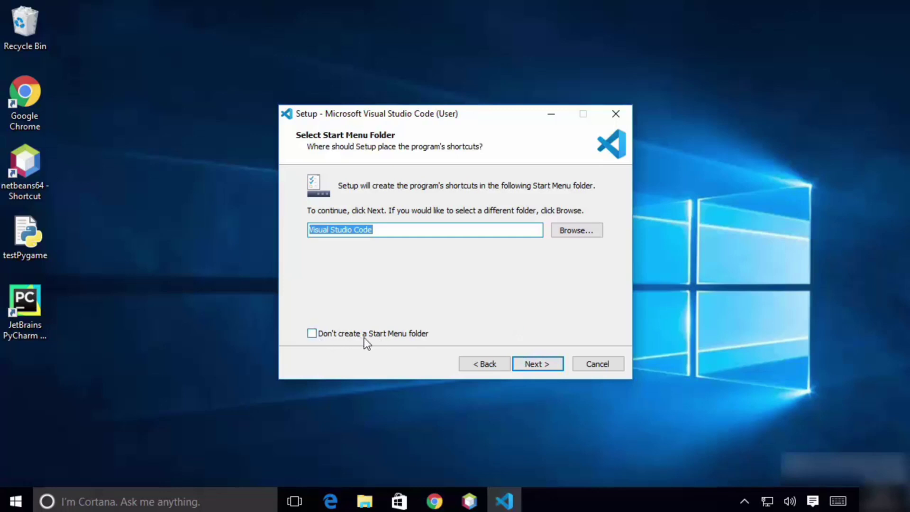
left_click(311, 333)
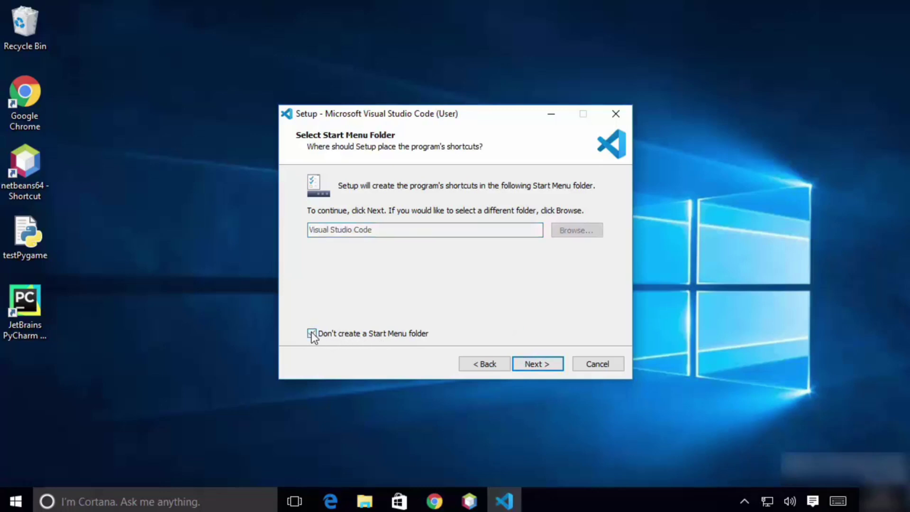
left_click(311, 332)
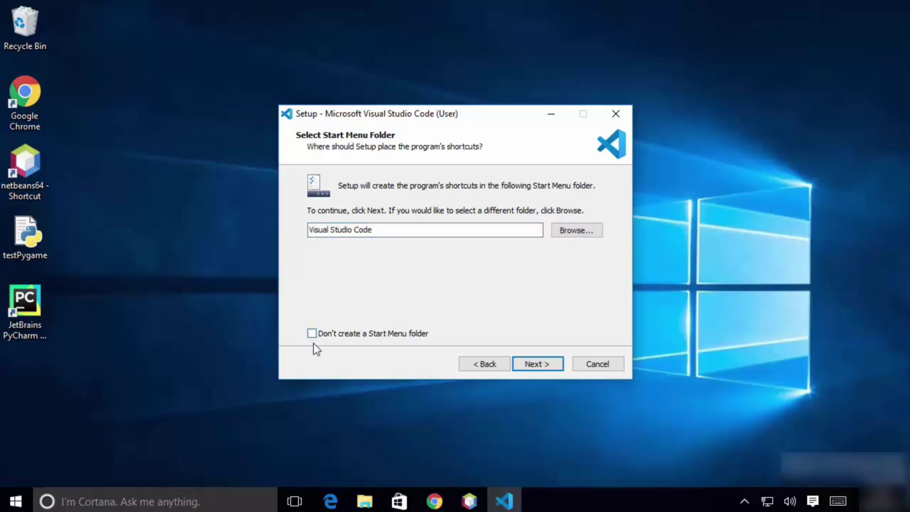
left_click(533, 365)
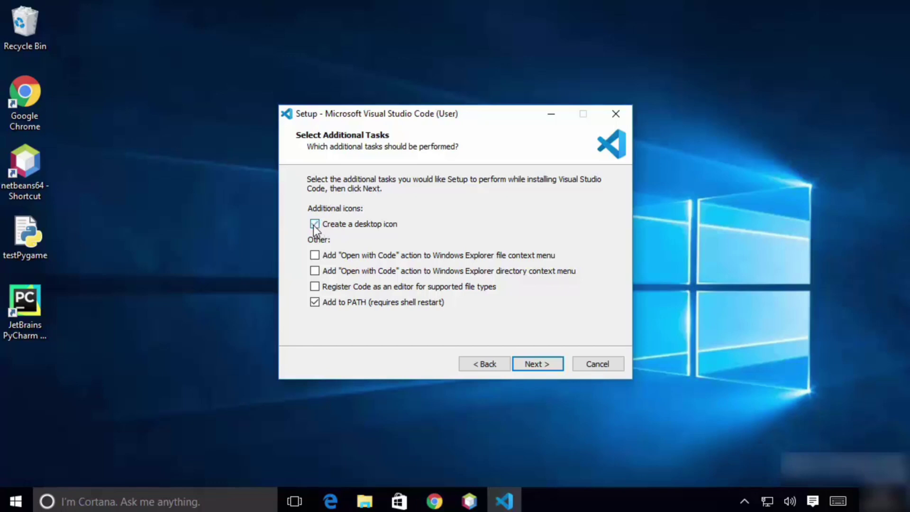
- Enable both "Open with Code" actions and the editor registration for supported file types, and install and launch Visual Studio Code
left_click(314, 255)
left_click(315, 271)
left_click(315, 286)
left_click(543, 367)
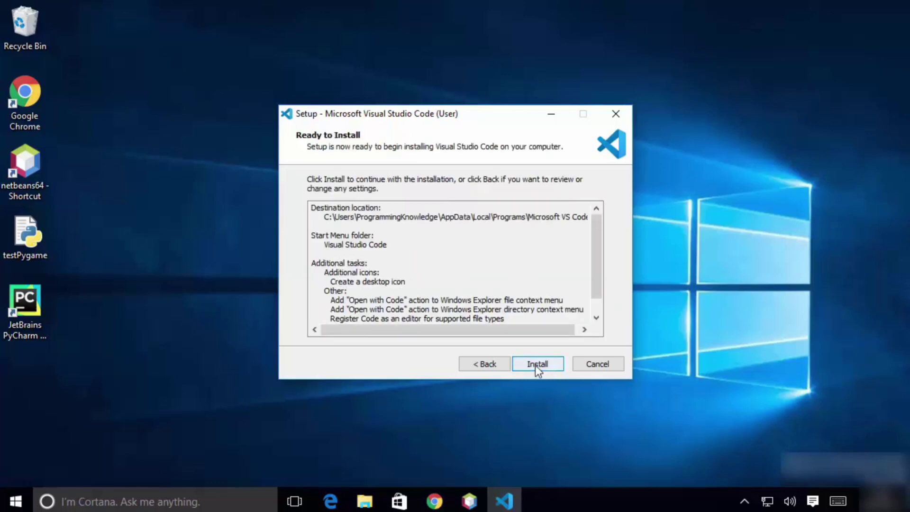
left_click(537, 365)
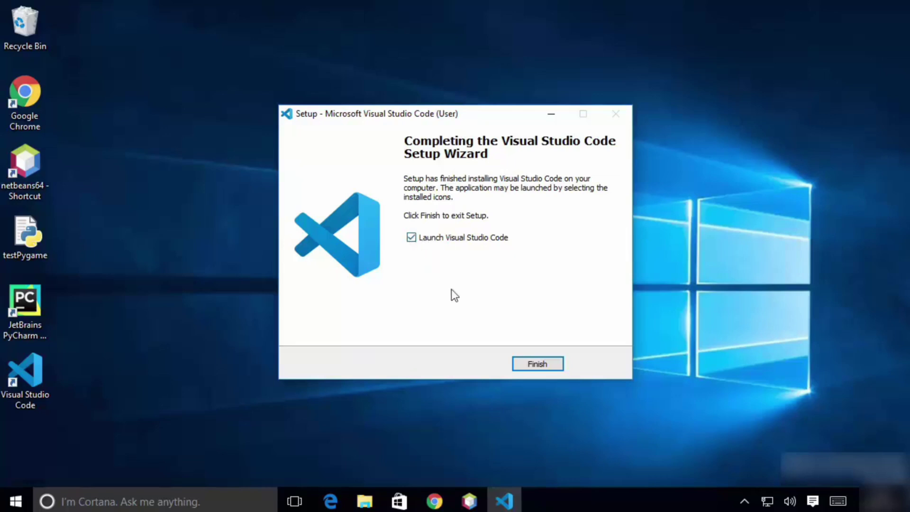
left_click(537, 364)
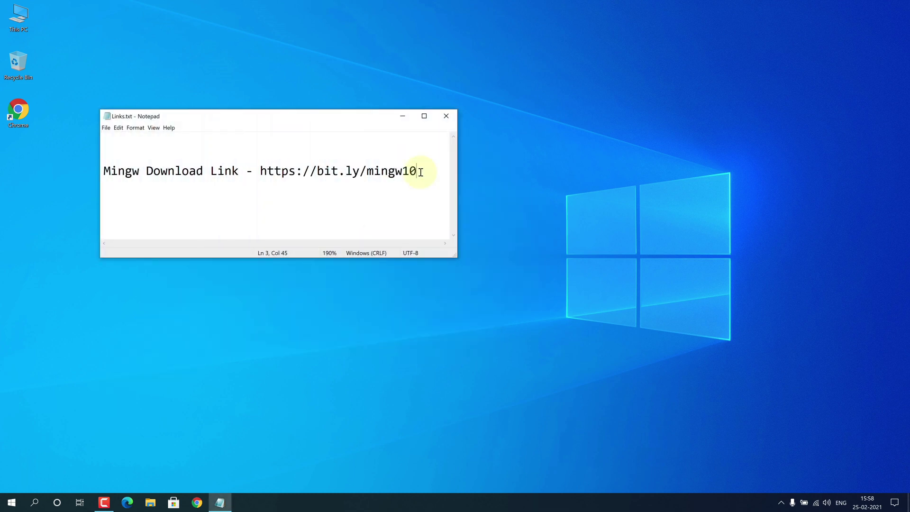
left_click_drag(417, 169, 260, 172)
right_click(271, 171)
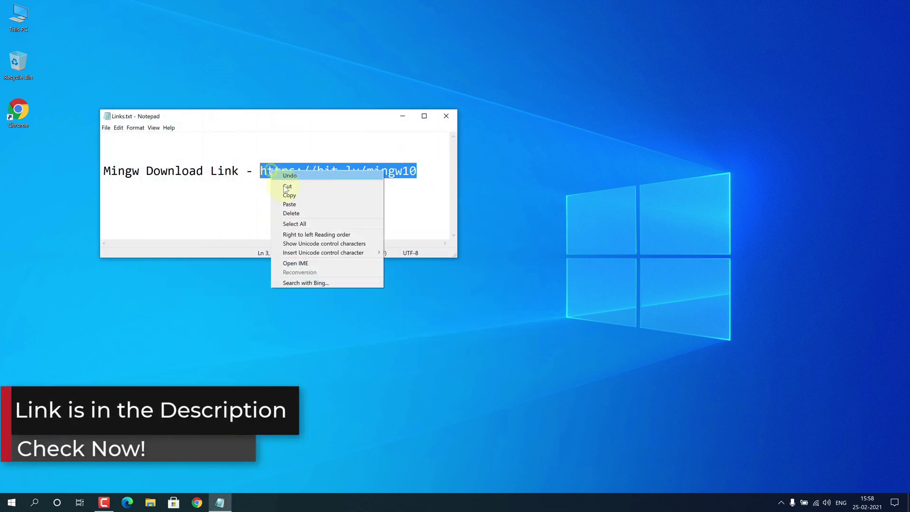
left_click(292, 195)
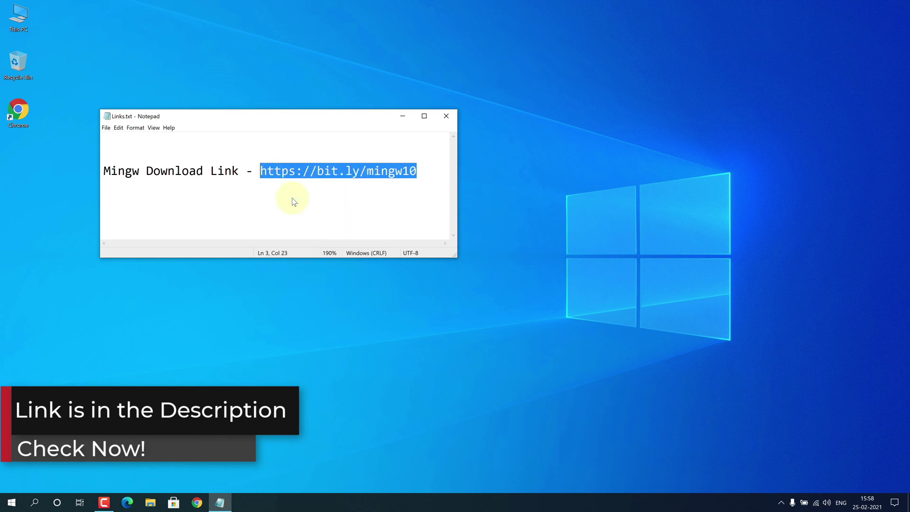
left_click(17, 118)
double_click(18, 118)
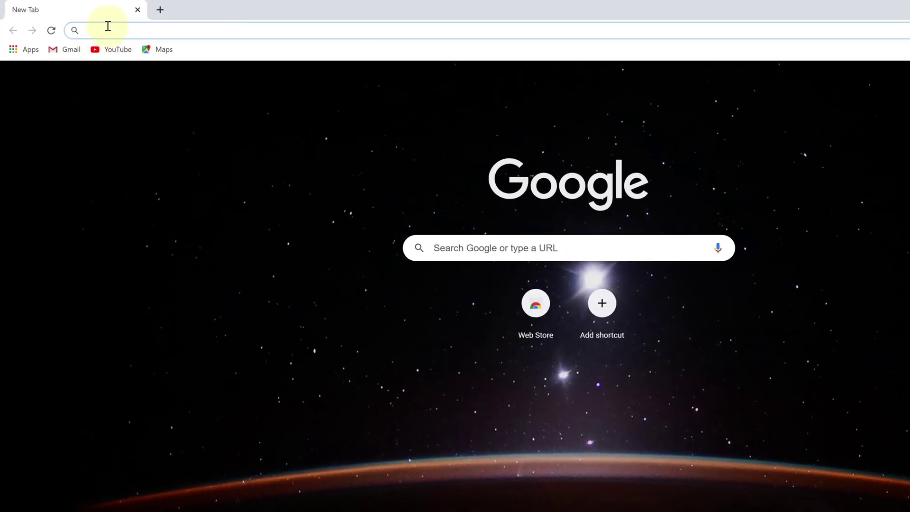
right_click(108, 26)
left_click(143, 102)
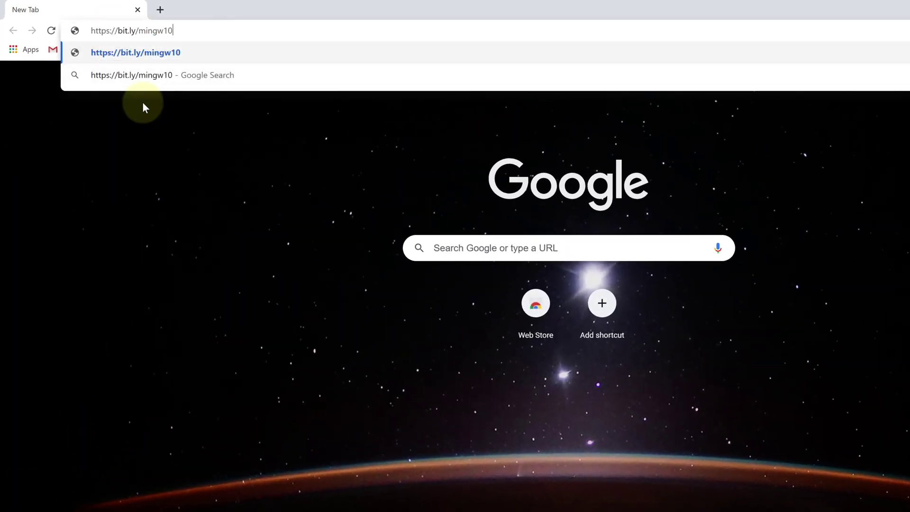
key("Return")
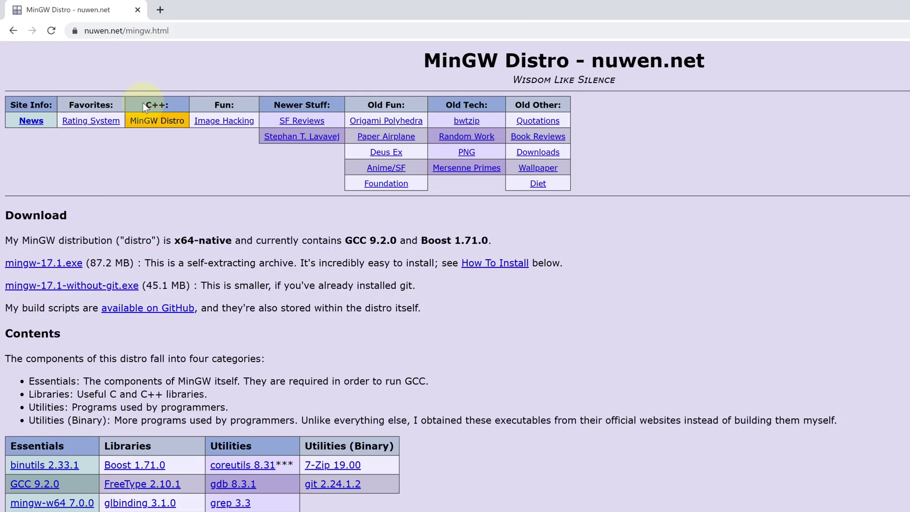
- Download mingw-17.1-without-git.exe from the MinGW Distro page and show the file in its folder
left_click_drag(426, 60, 702, 60)
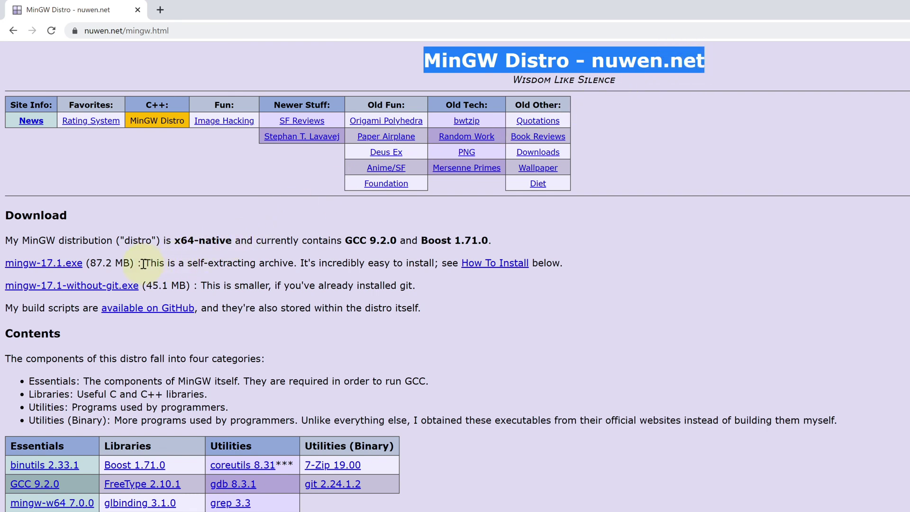
left_click_drag(145, 264, 436, 262)
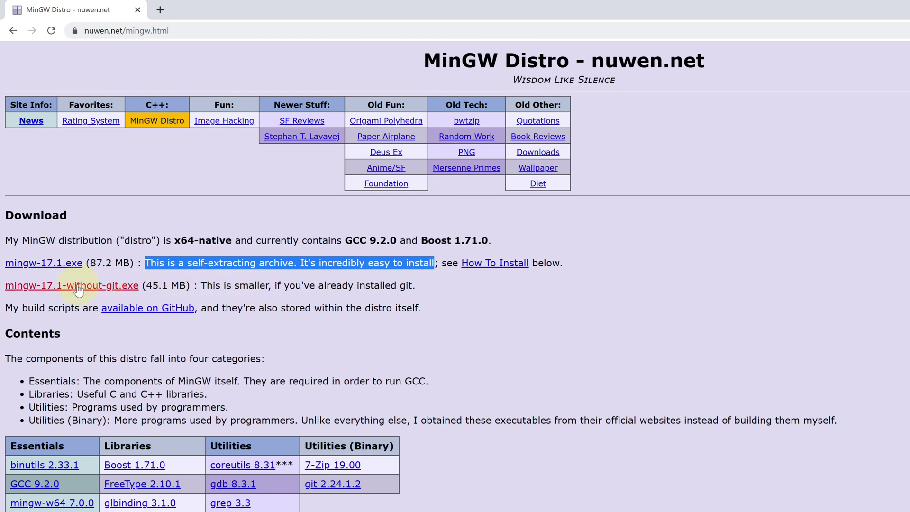
left_click_drag(201, 285, 416, 288)
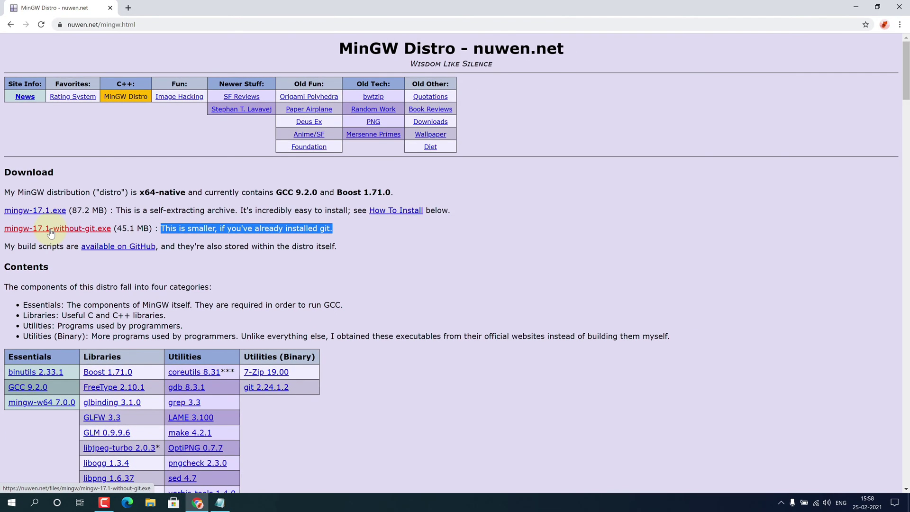
left_click(50, 231)
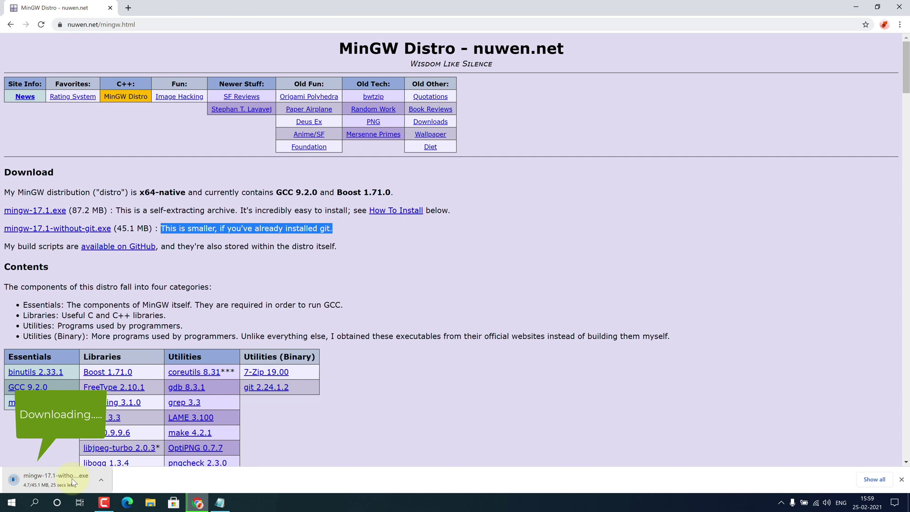
left_click(874, 479)
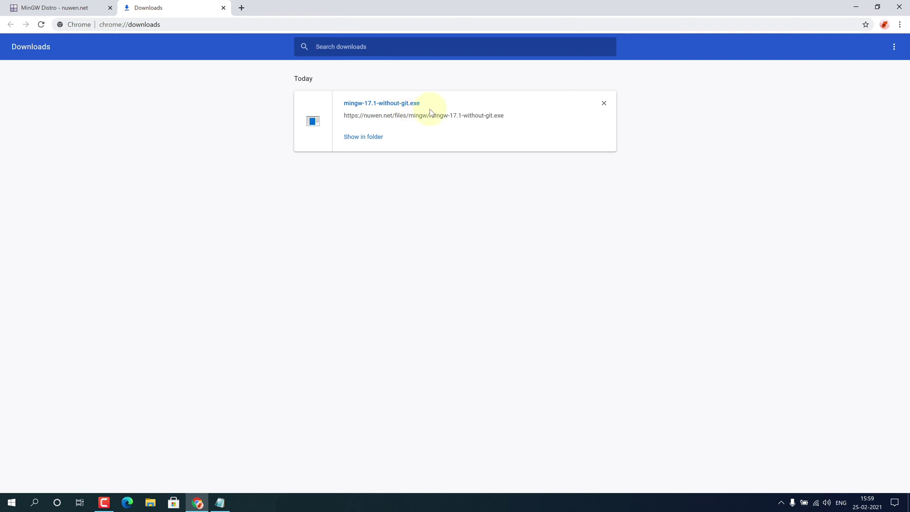
left_click(362, 137)
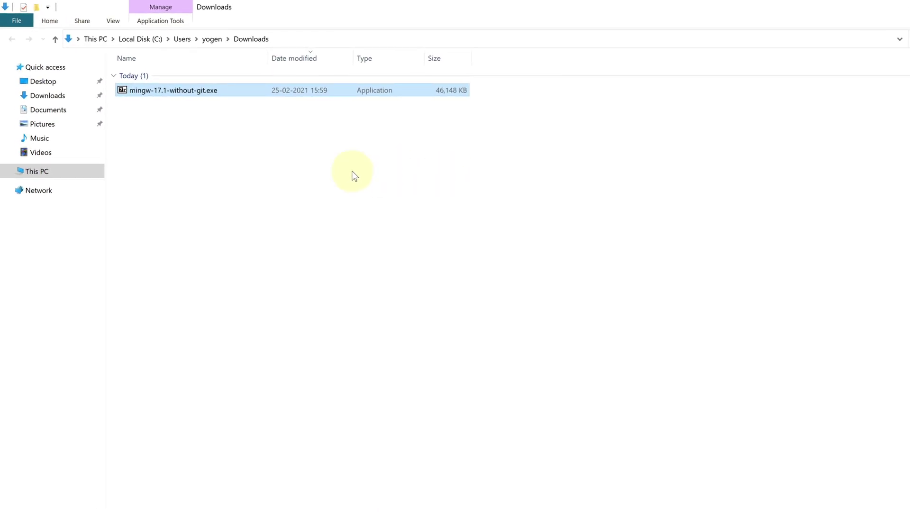
- Run mingw-17.1-without-git.exe, extract the archive to C:\ and close the Links.txt note
double_click(164, 92)
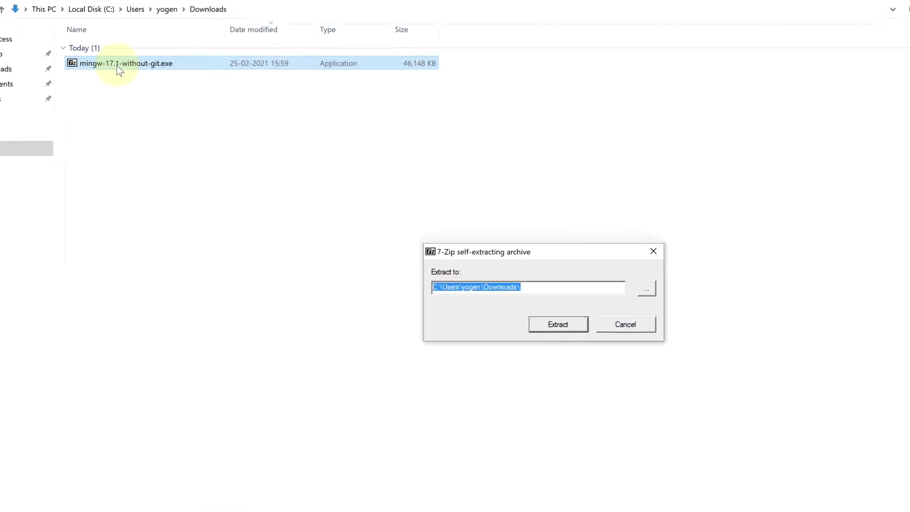
left_click_drag(429, 234, 336, 223)
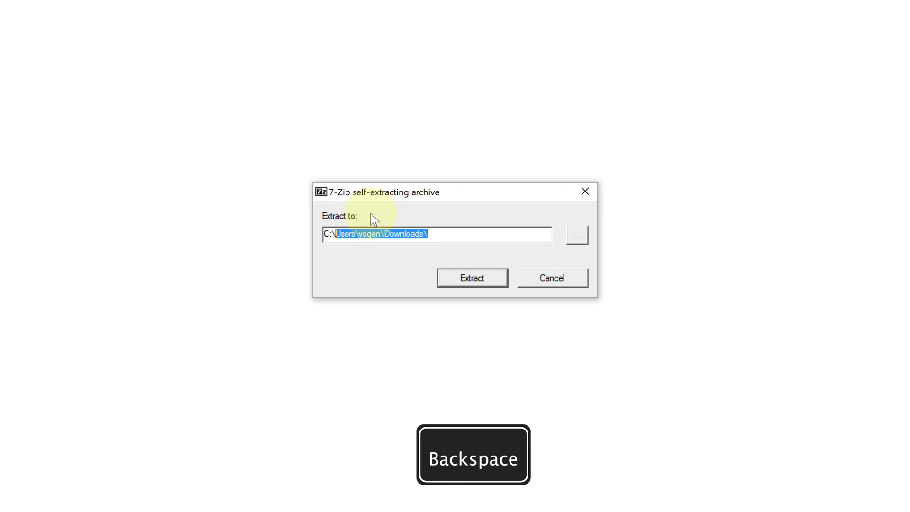
key("BackSpace")
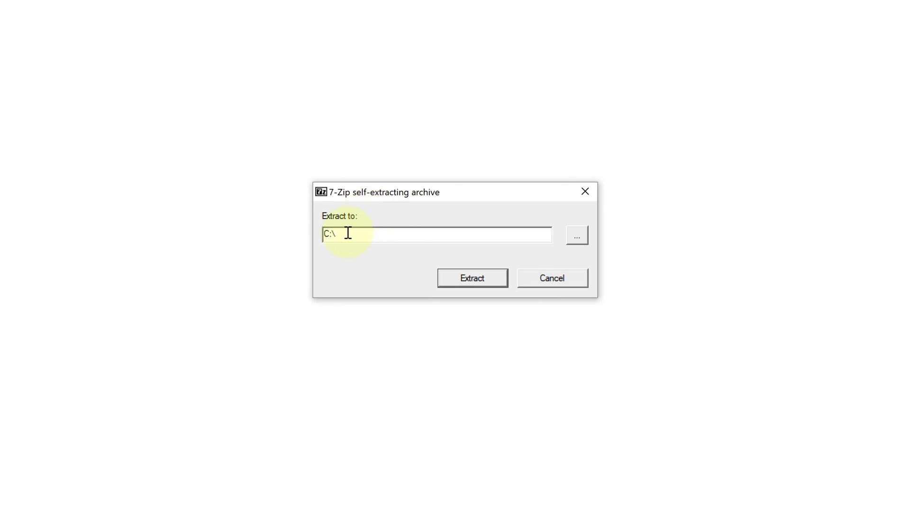
left_click(458, 280)
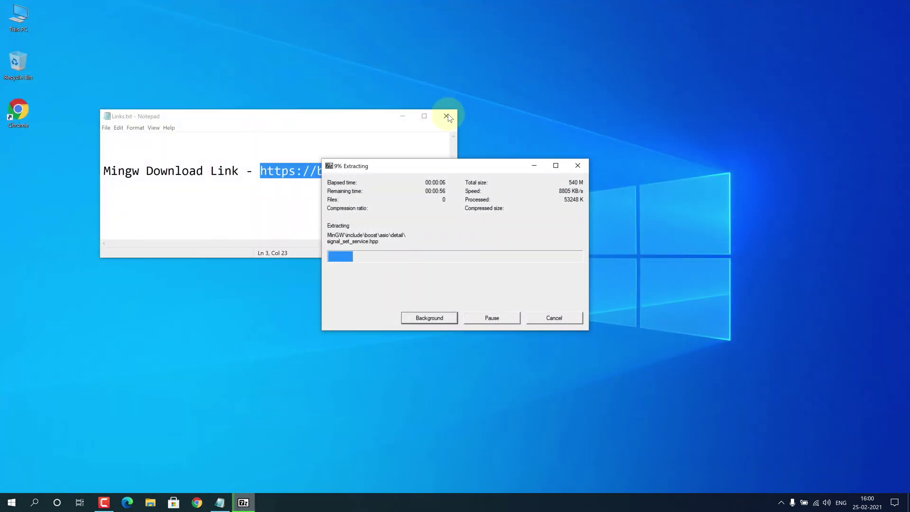
left_click(446, 116)
left_click_drag(438, 165, 425, 159)
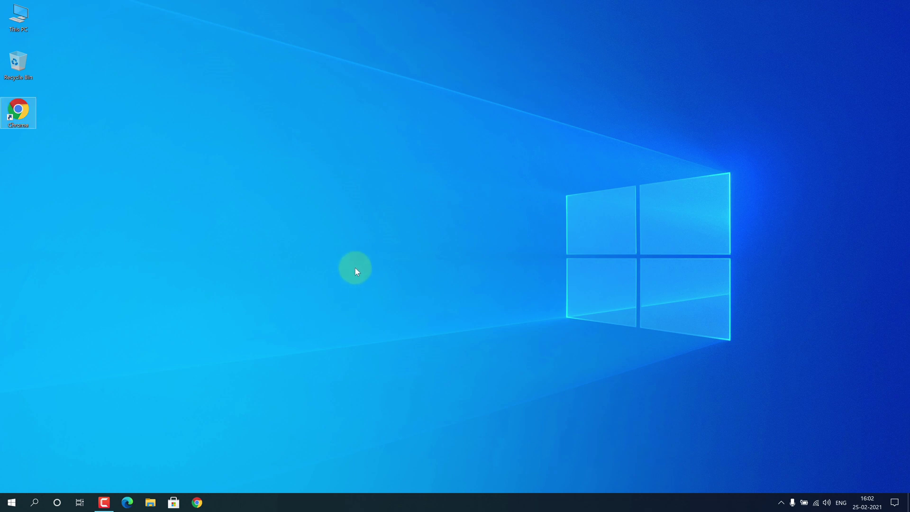
- Open the bin folder inside C:\MinGW, starting from This PC
left_click(18, 19)
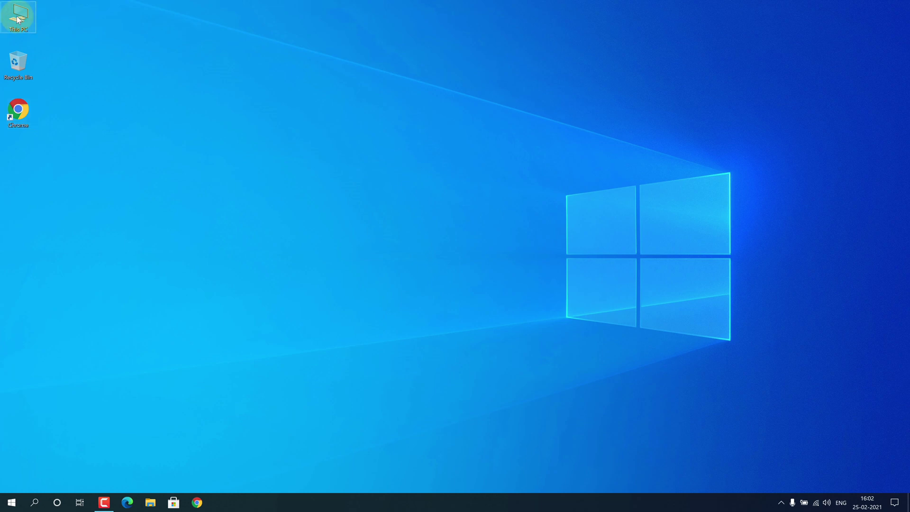
double_click(24, 20)
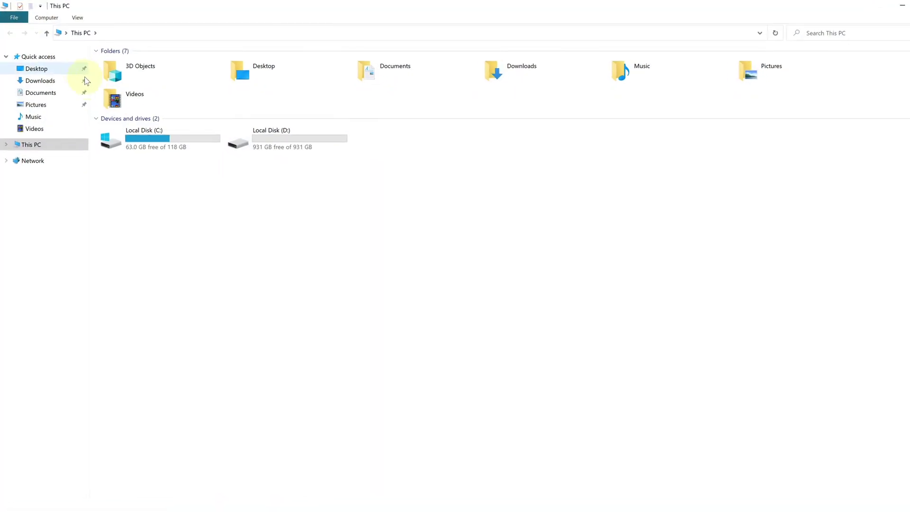
left_click(172, 162)
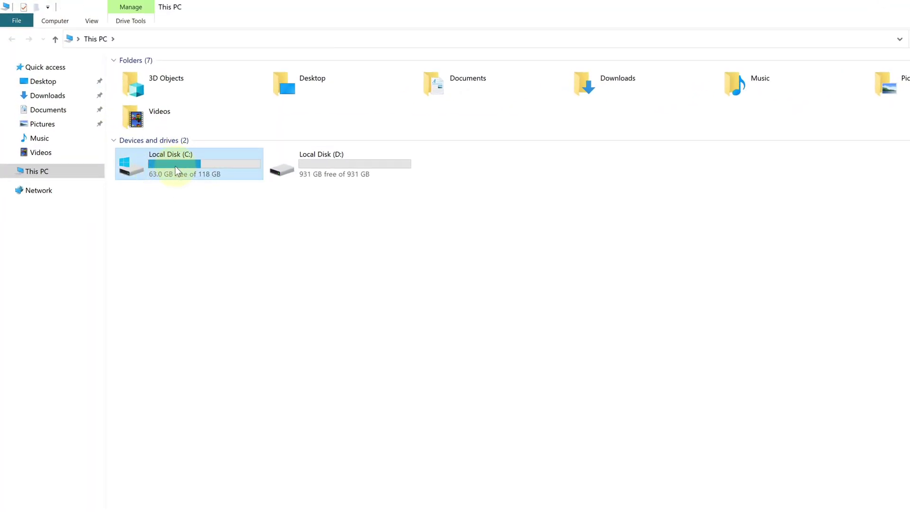
double_click(176, 171)
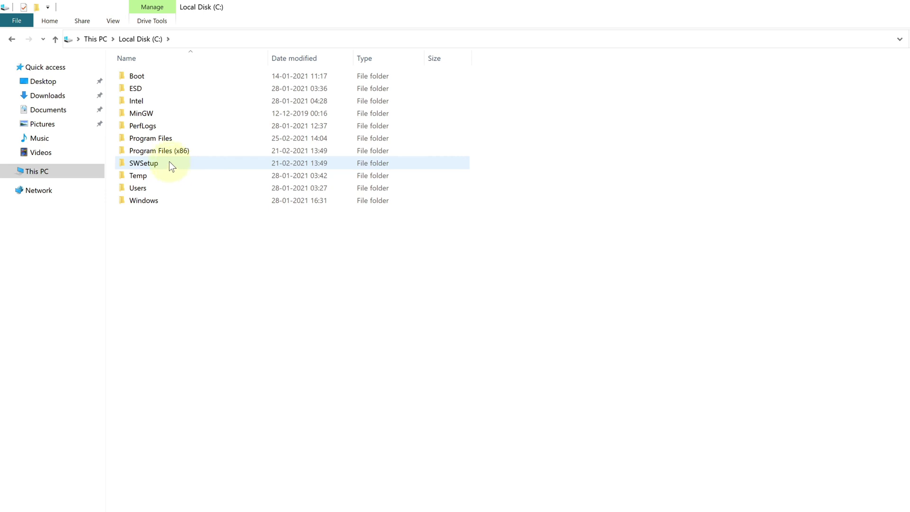
left_click(133, 114)
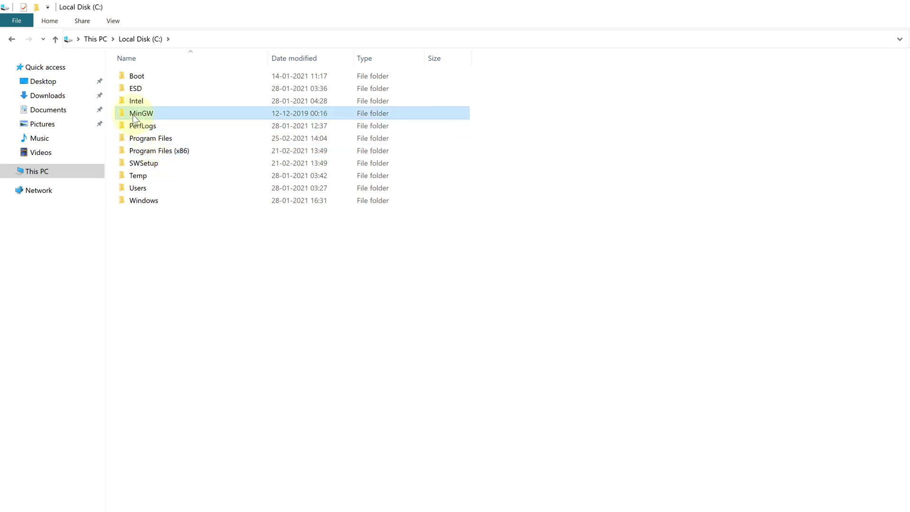
double_click(161, 113)
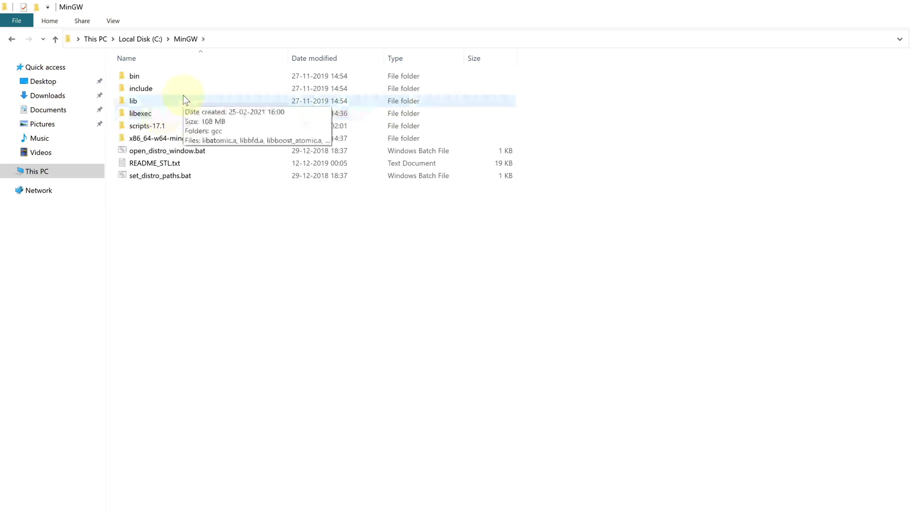
double_click(148, 75)
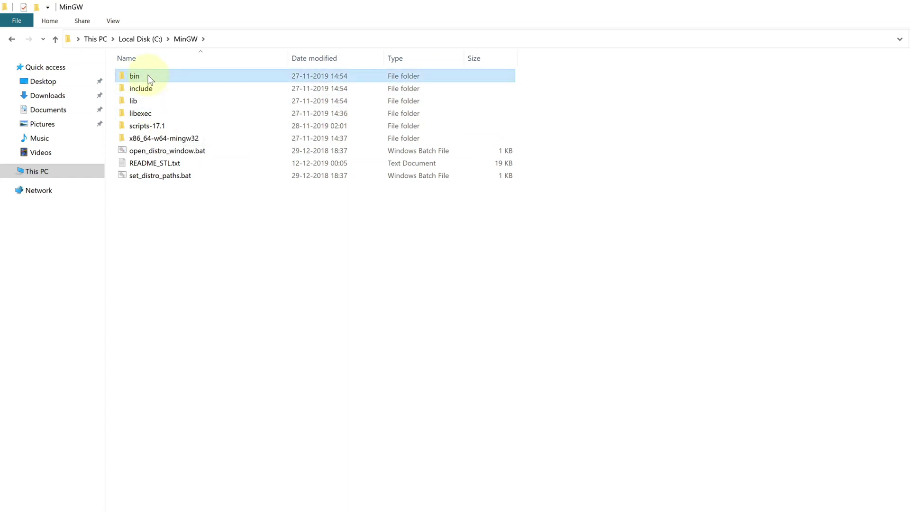
- Copy the full folder path C:\MinGW\bin to the clipboard
left_click(240, 37)
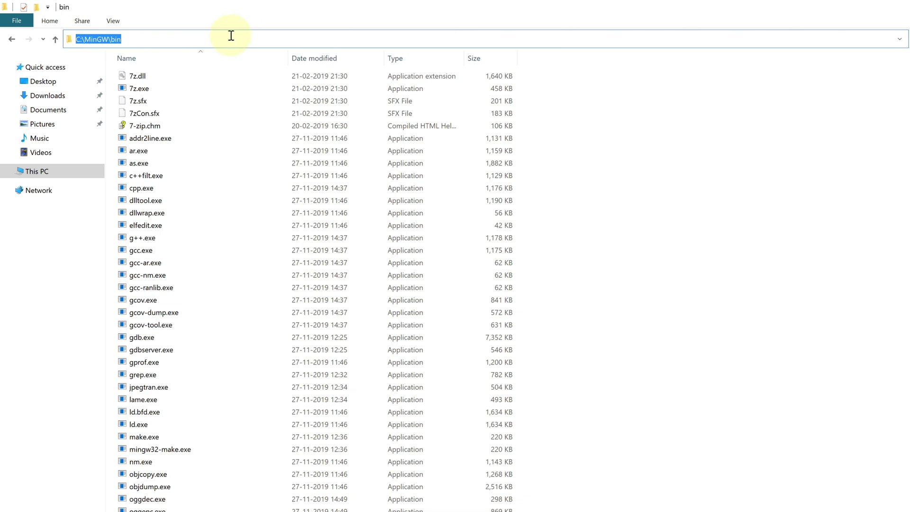
right_click(104, 40)
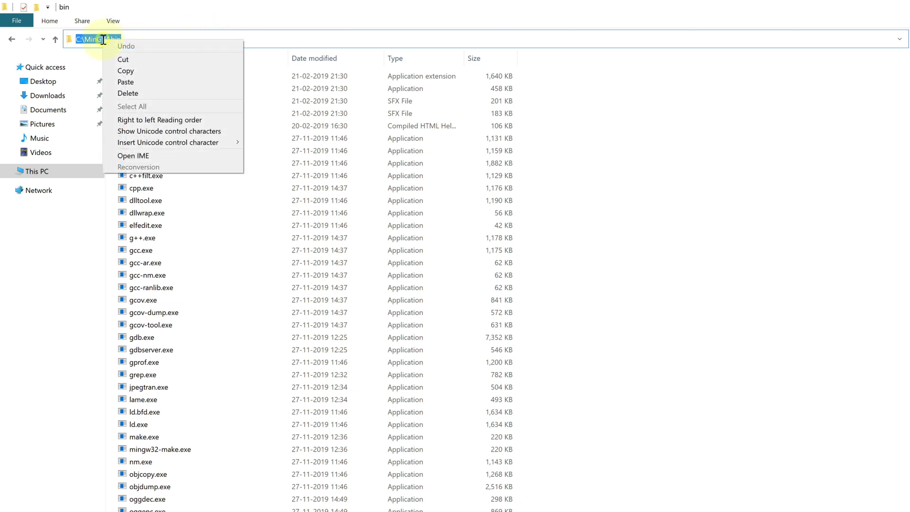
left_click(122, 70)
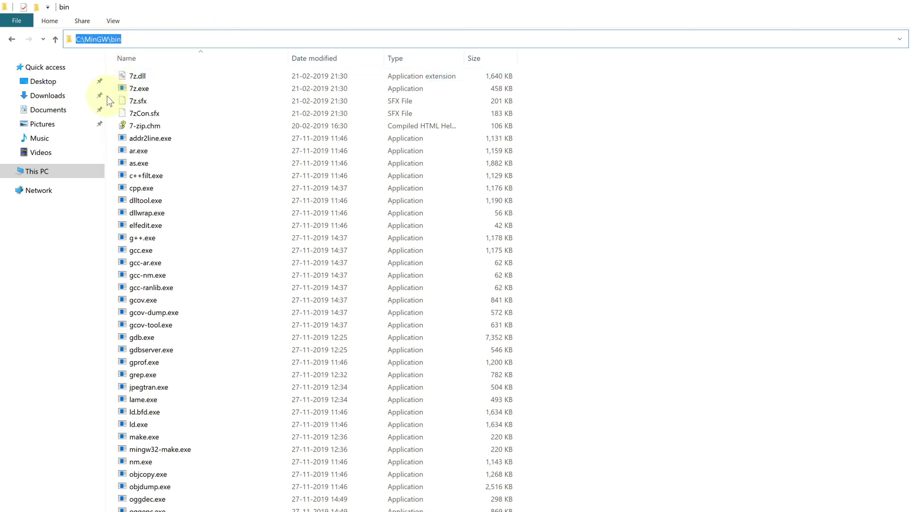
- Return to This PC, view its system properties and open the Environment Variables dialog from the advanced system settings
left_click(38, 172)
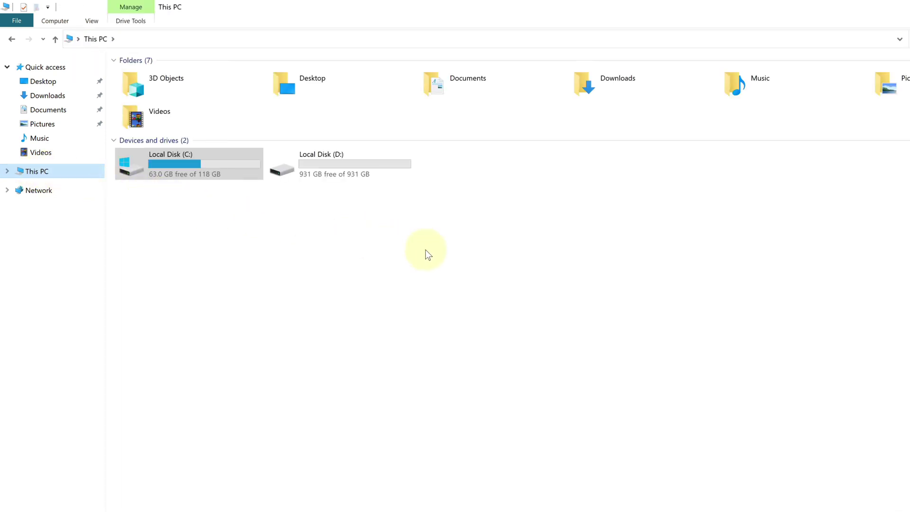
left_click(485, 258)
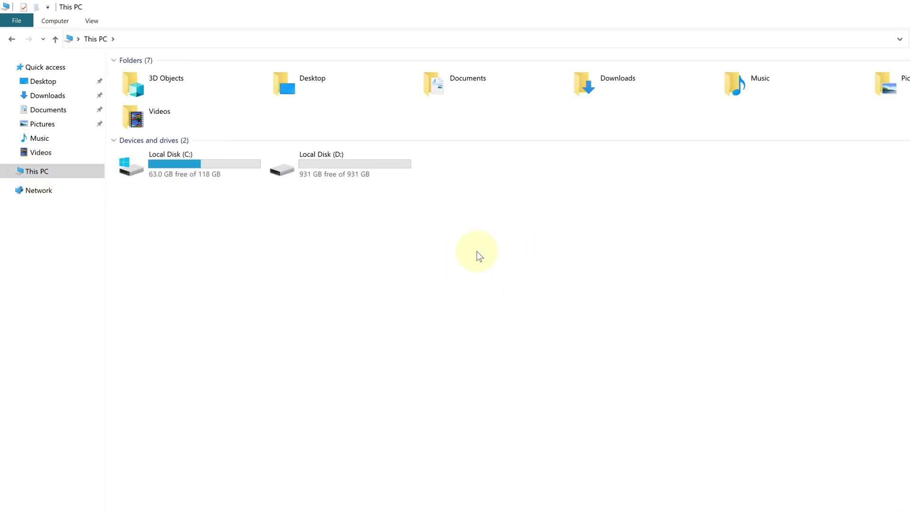
right_click(482, 286)
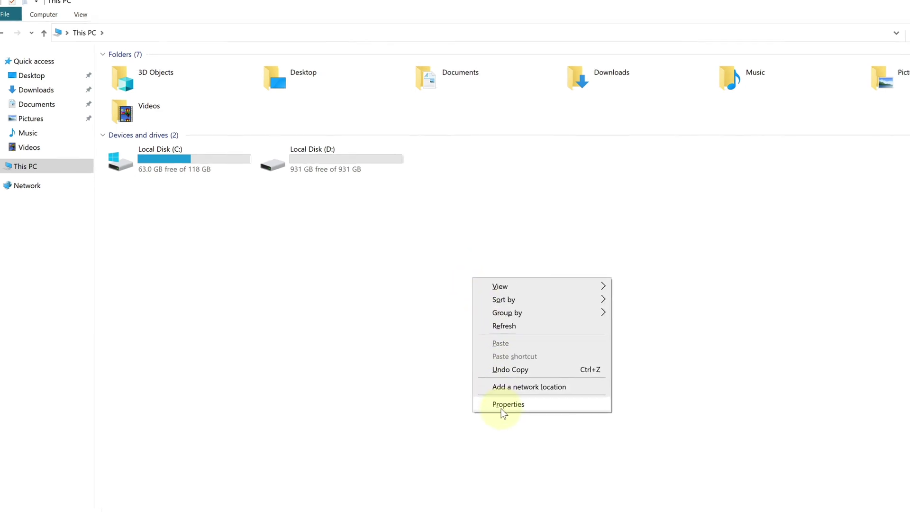
left_click(502, 411)
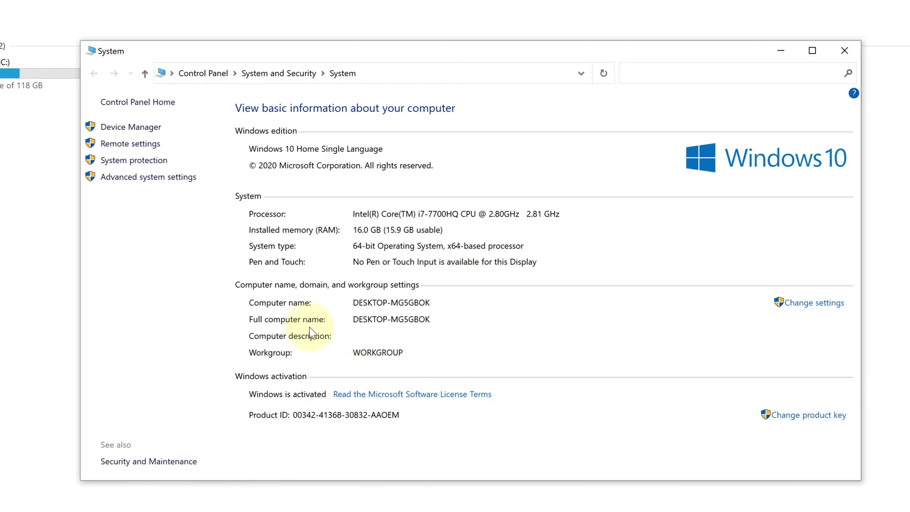
left_click(137, 179)
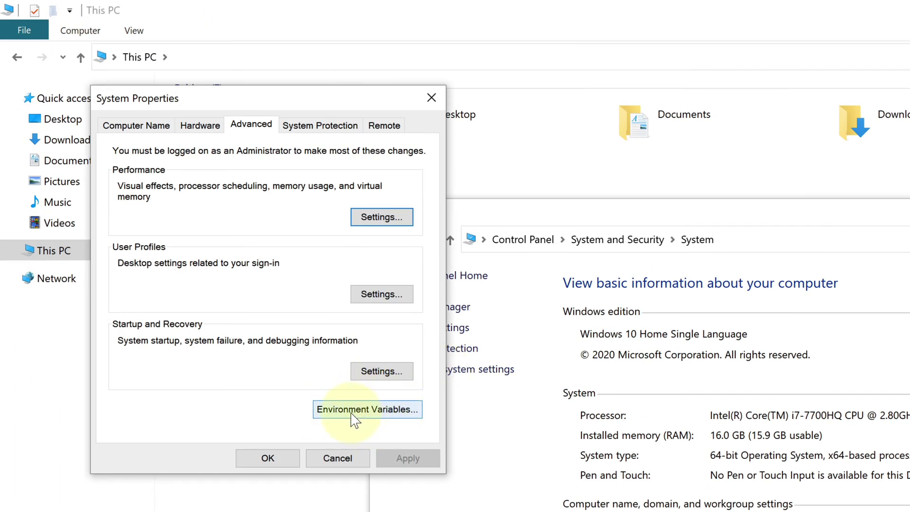
left_click(350, 415)
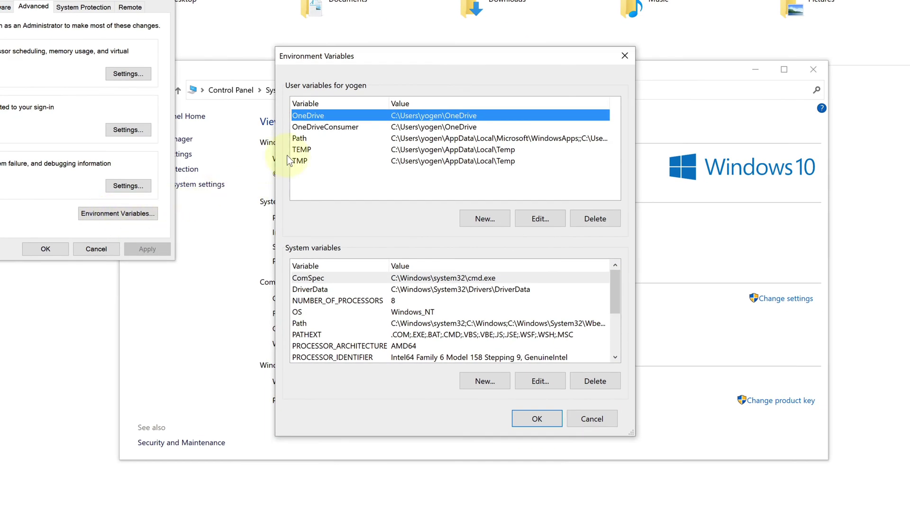
- Add C:\MinGW\bin as a new entry in the user Path variable, save it and close the system settings windows
left_click(296, 138)
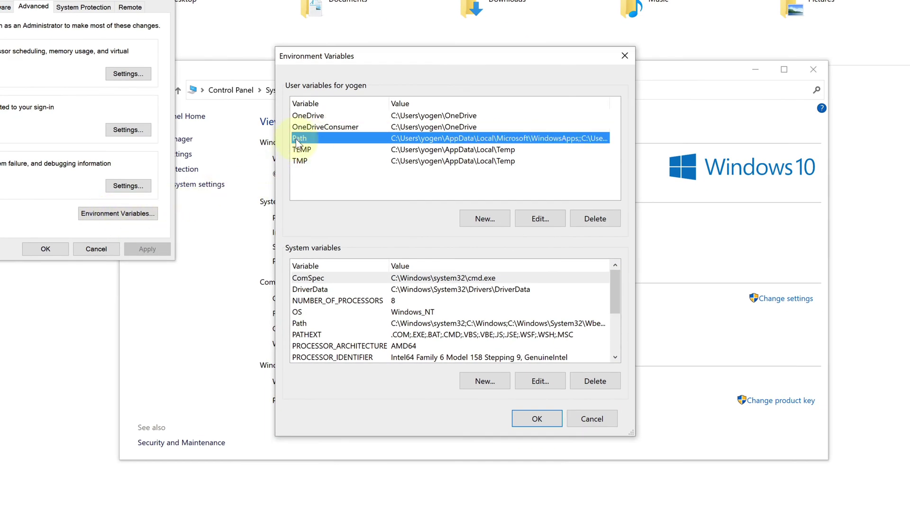
left_click(533, 221)
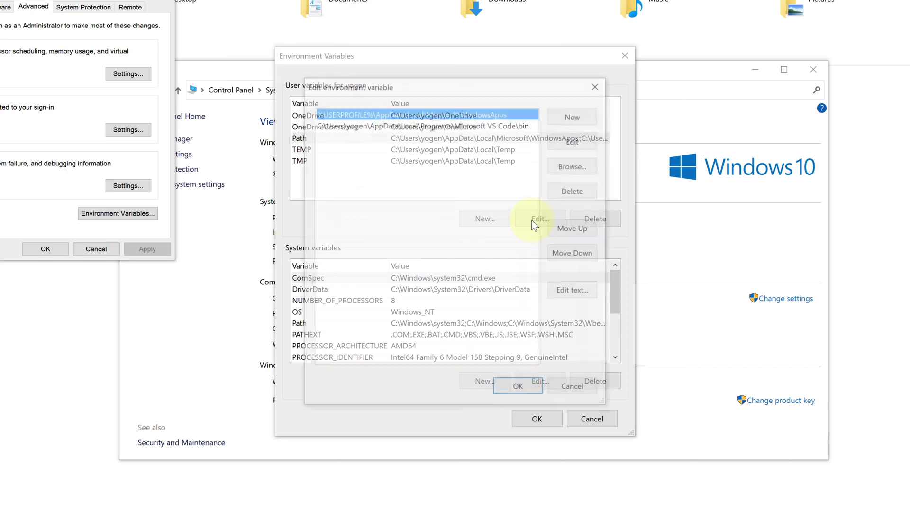
left_click(575, 116)
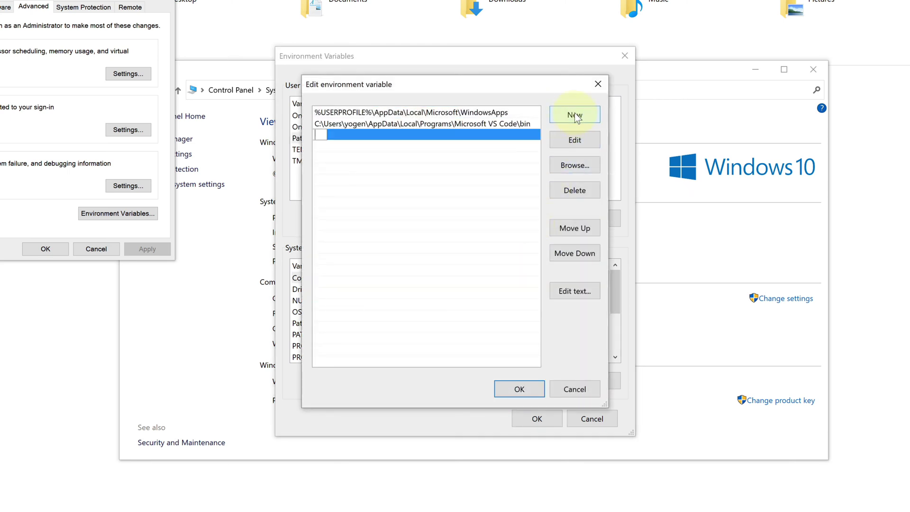
right_click(318, 134)
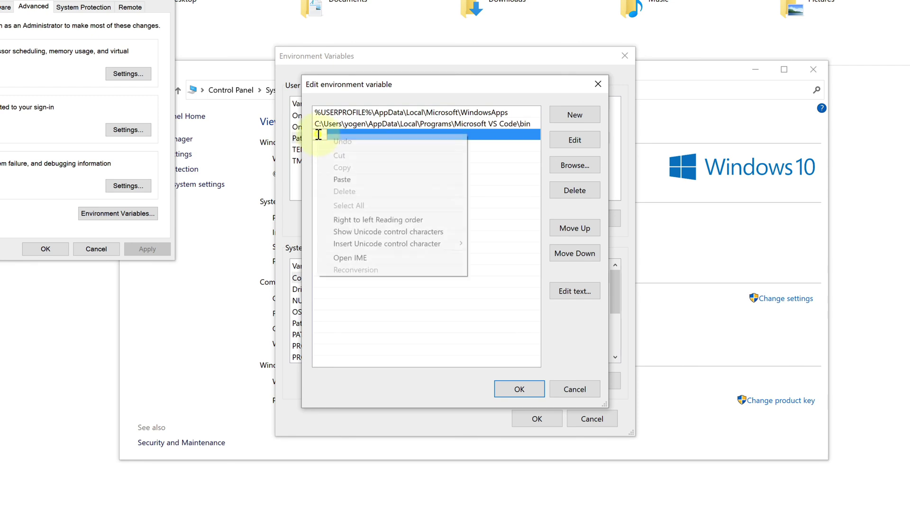
left_click(346, 180)
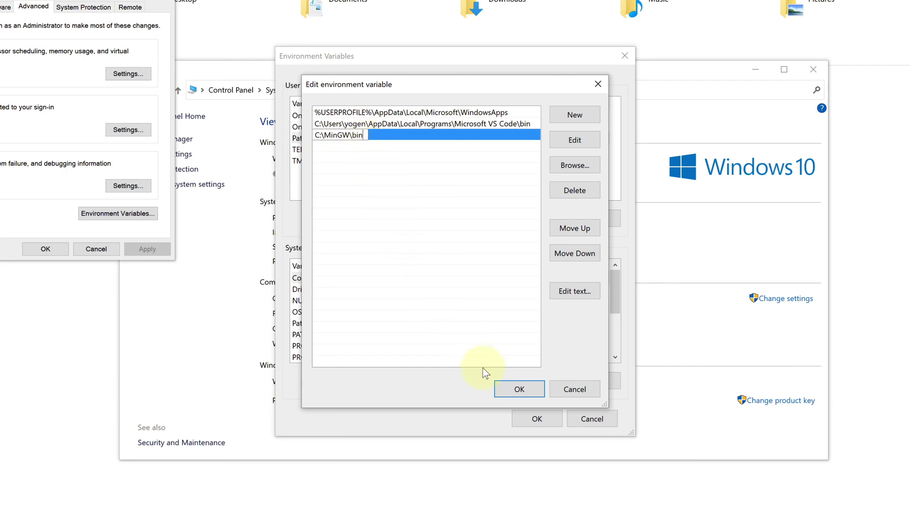
left_click(505, 388)
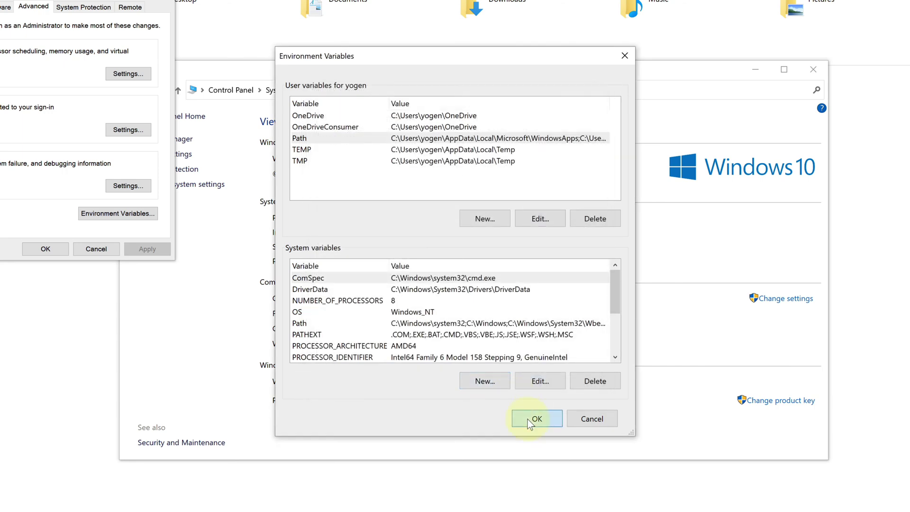
left_click(530, 420)
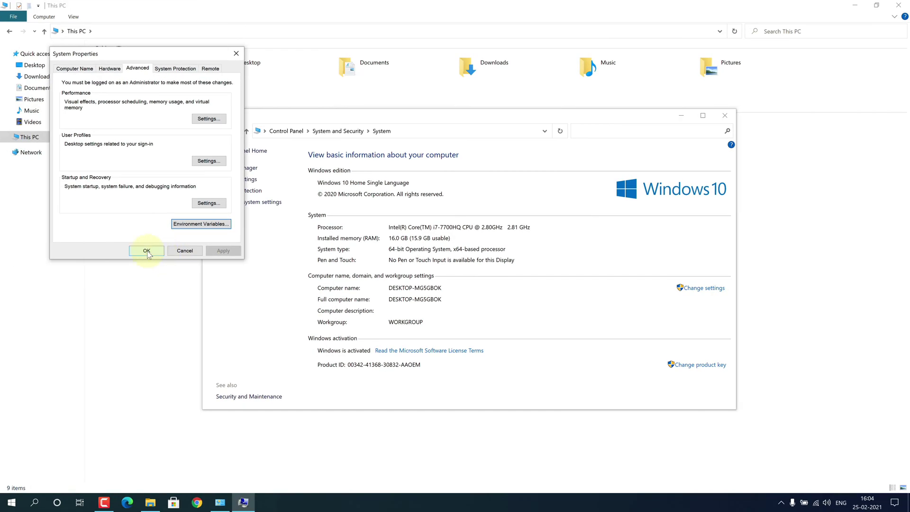
left_click(147, 251)
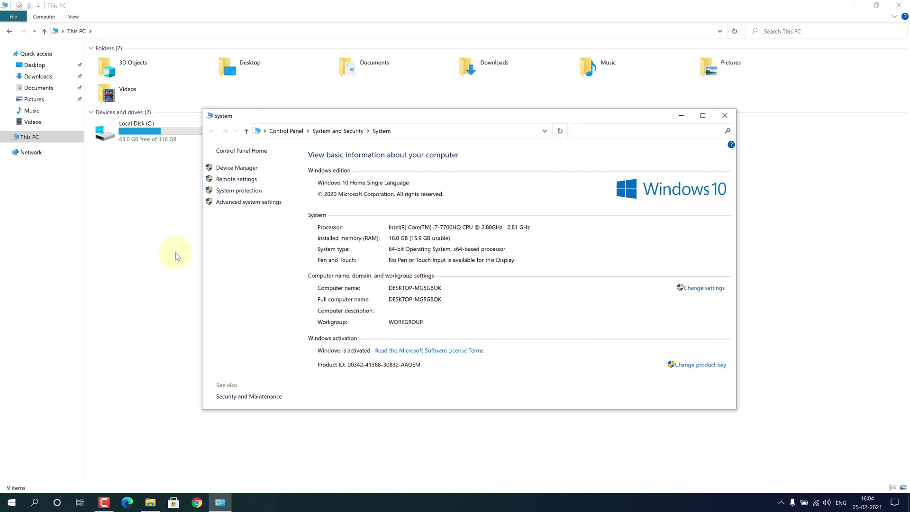
left_click(725, 115)
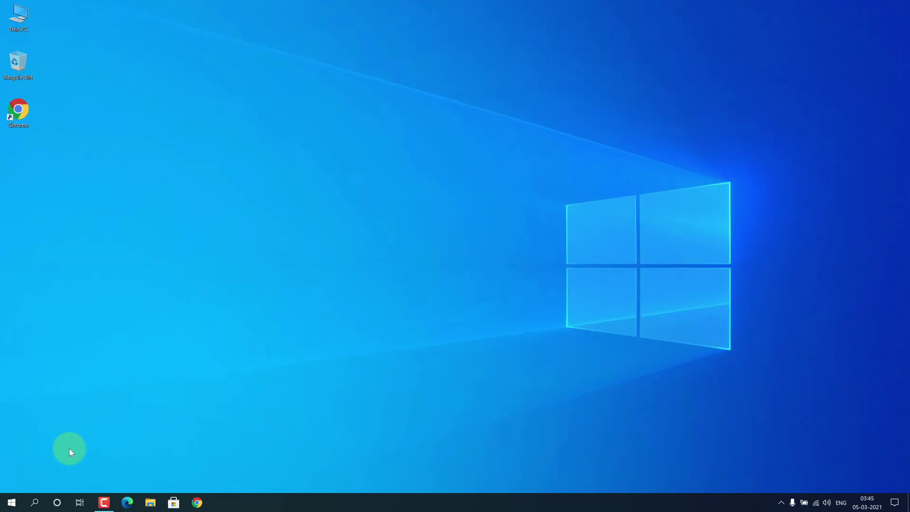
- Open Command Prompt, run gcc --version and highlight the version line in the output
left_click(9, 509)
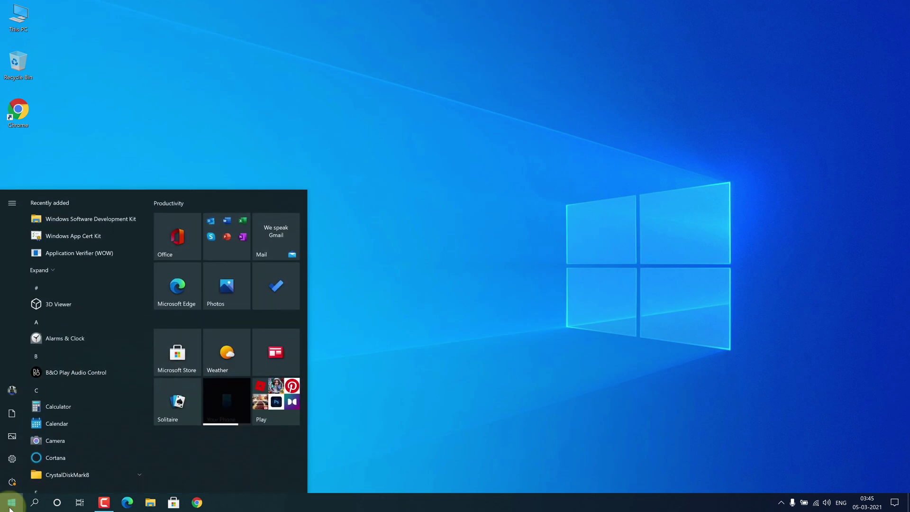
type("cmd")
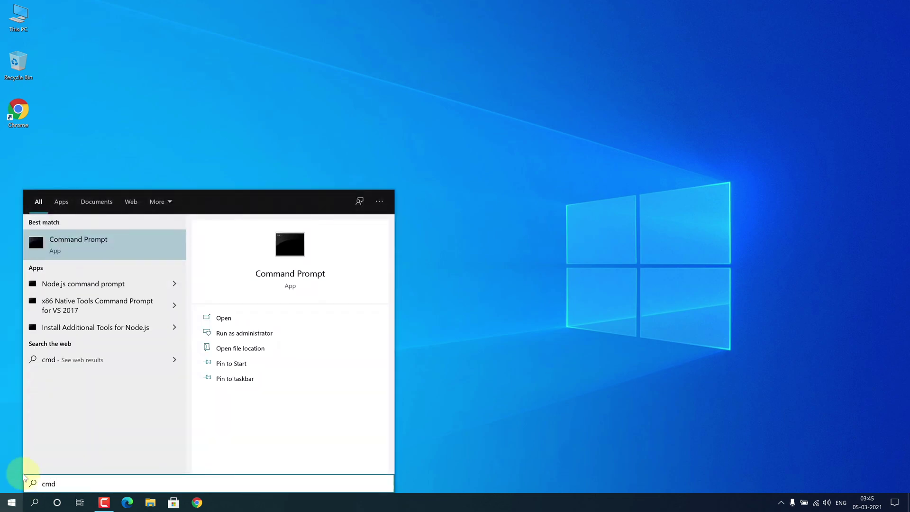
left_click(81, 248)
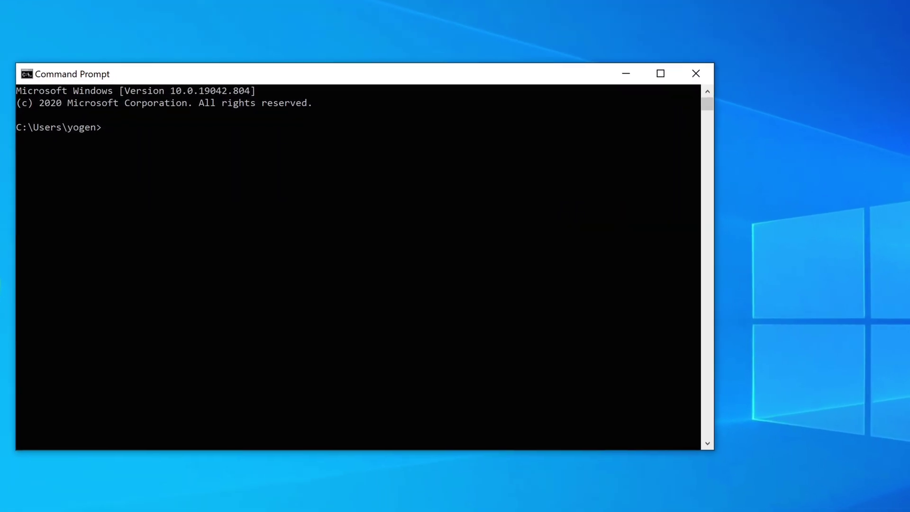
left_click(162, 190)
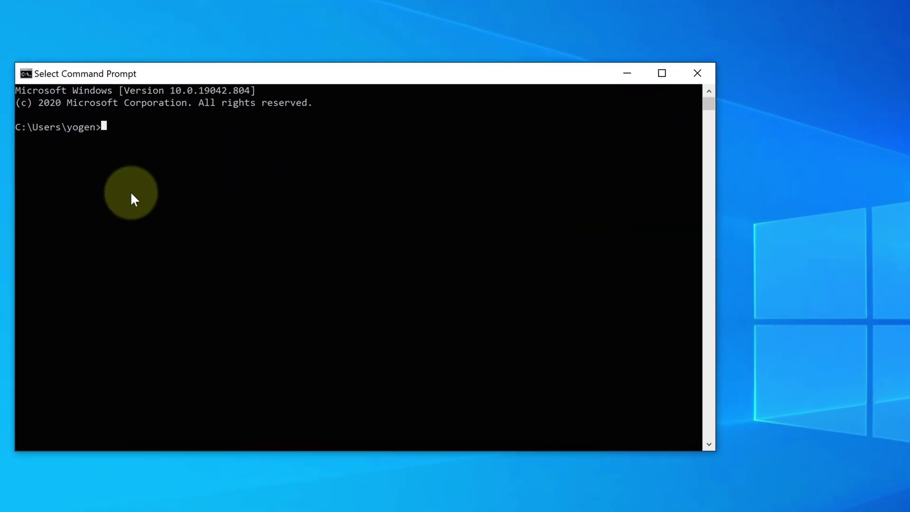
type("gcc")
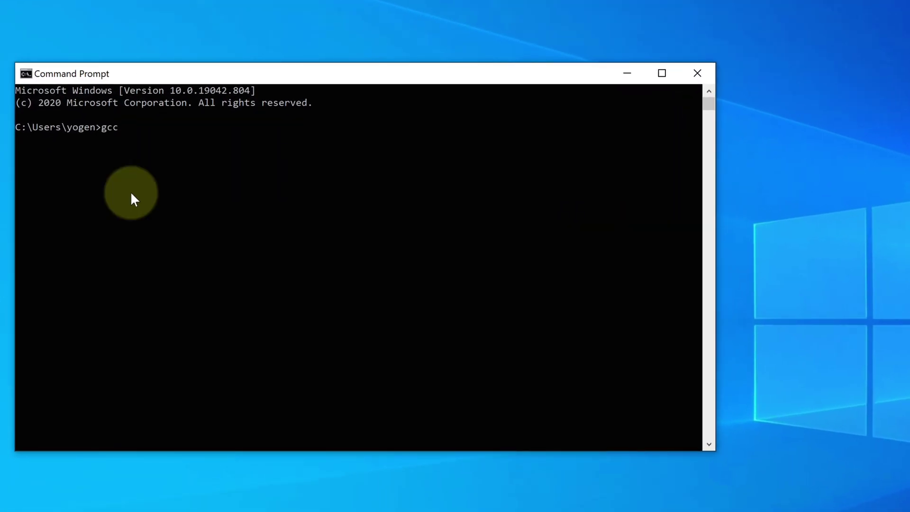
type(" --version")
key("Return")
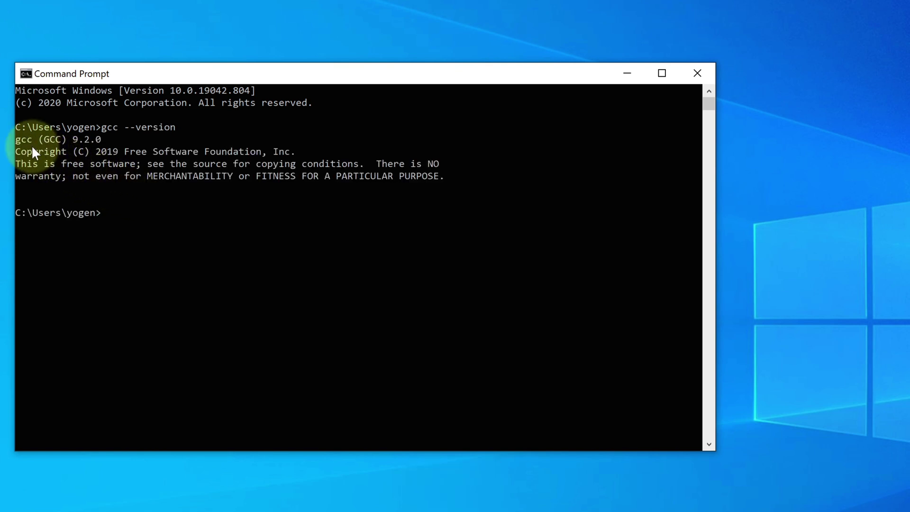
left_click_drag(17, 138, 101, 138)
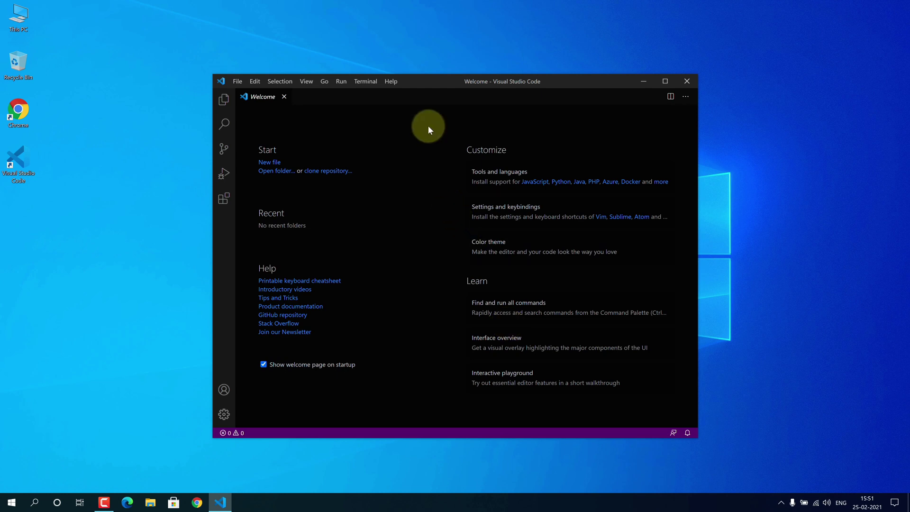
- Switch to Visual Studio Code and maximize its window
double_click(423, 81)
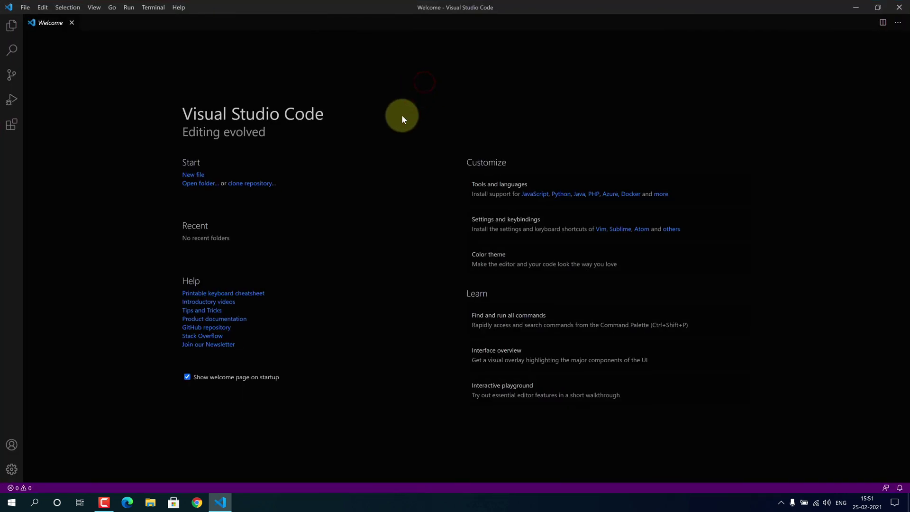